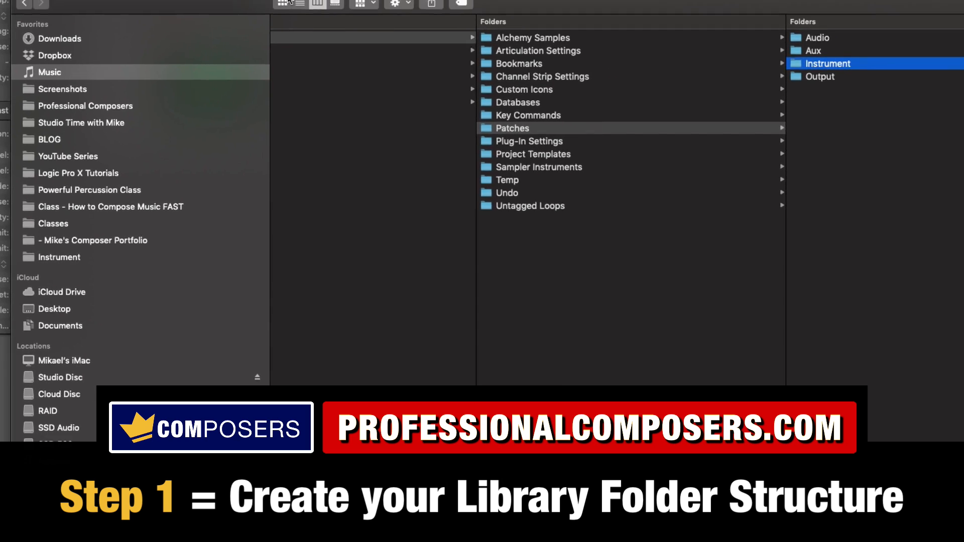
# Open the Instrument folder inside Music > Audio Music Apps > Patches.
pyautogui.click(103, 86)
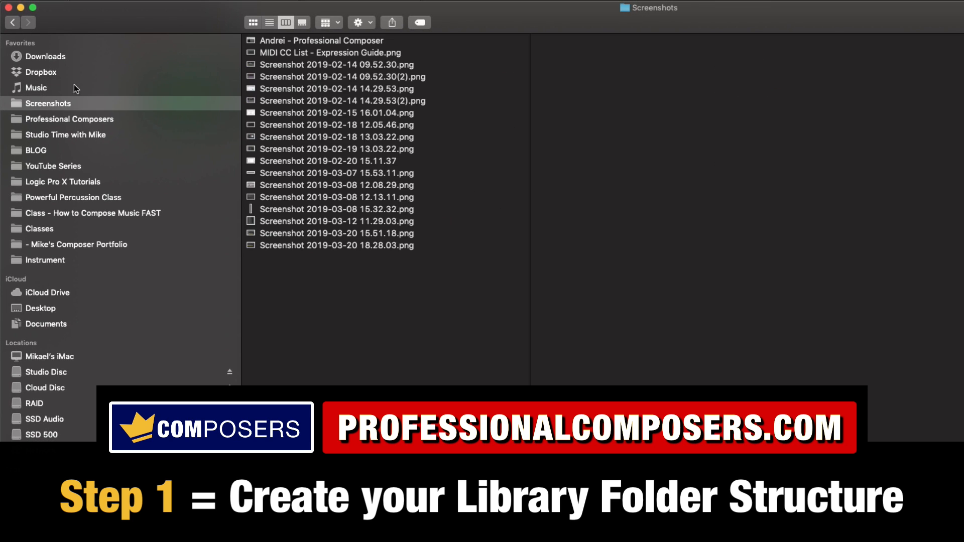
pyautogui.click(31, 88)
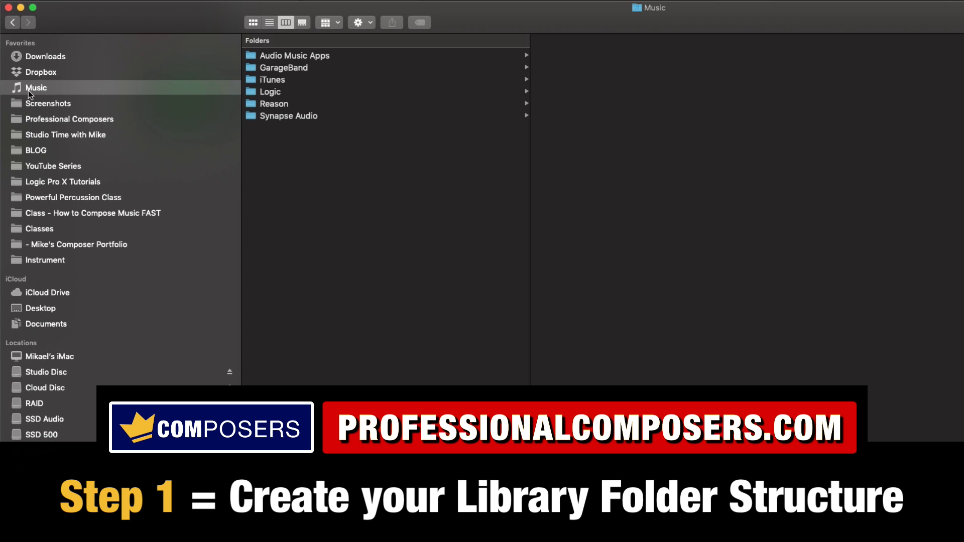
pyautogui.click(290, 56)
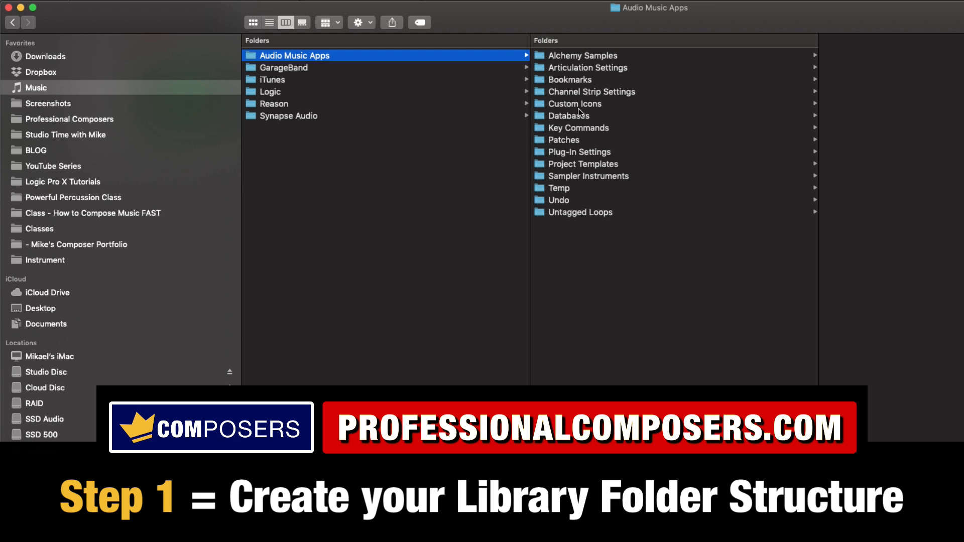
pyautogui.click(567, 140)
pyautogui.click(690, 85)
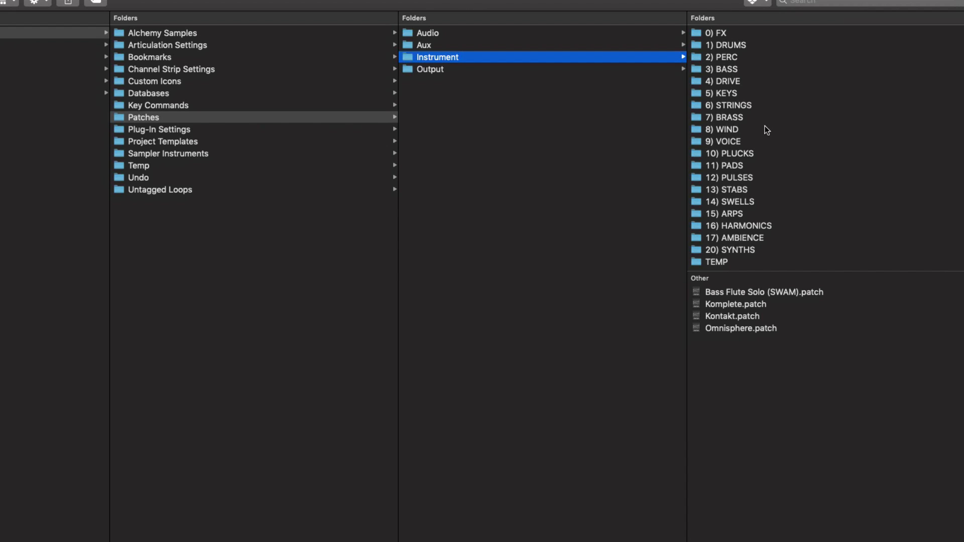
pyautogui.click(542, 183)
pyautogui.click(452, 60)
pyautogui.rightClick(739, 440)
pyautogui.click(773, 376)
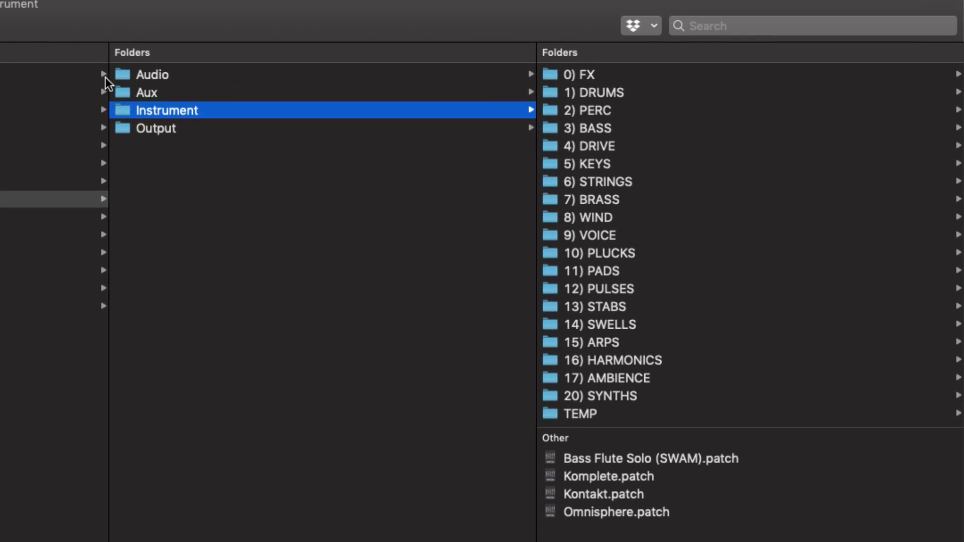
# Search the Mac for "audio music apps", open that folder's Patches > Instrument subfolder, and close the file window after viewing it.
pyautogui.click(787, 12)
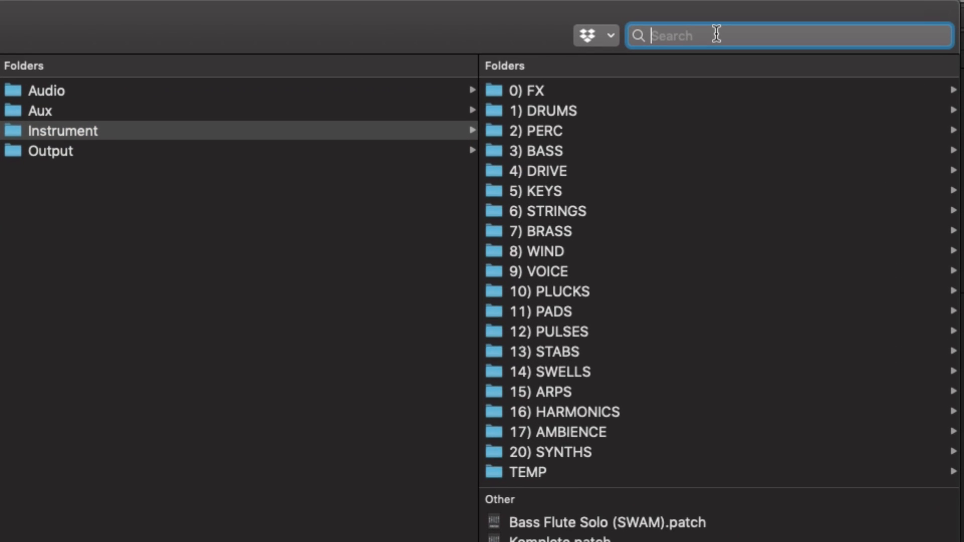
pyautogui.write('audio music apps')
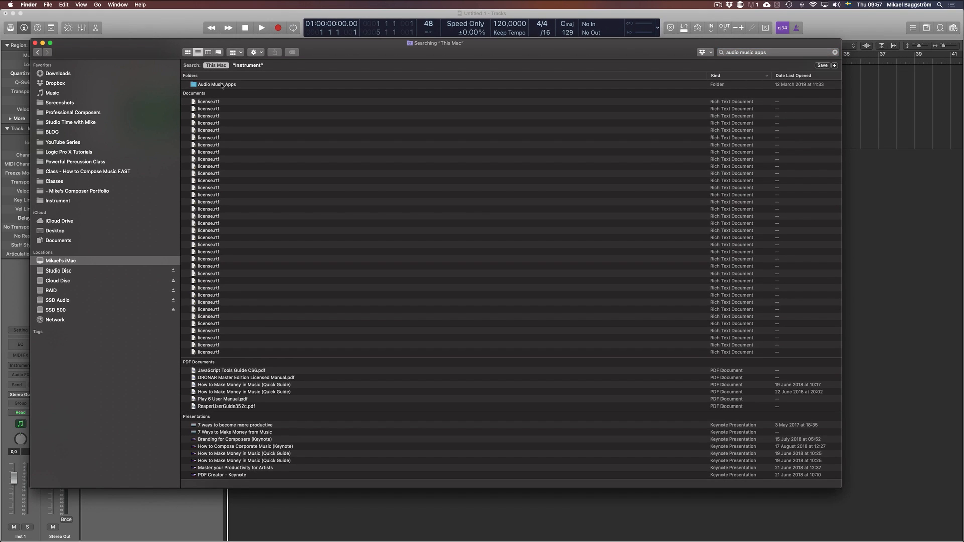
pyautogui.doubleClick(223, 86)
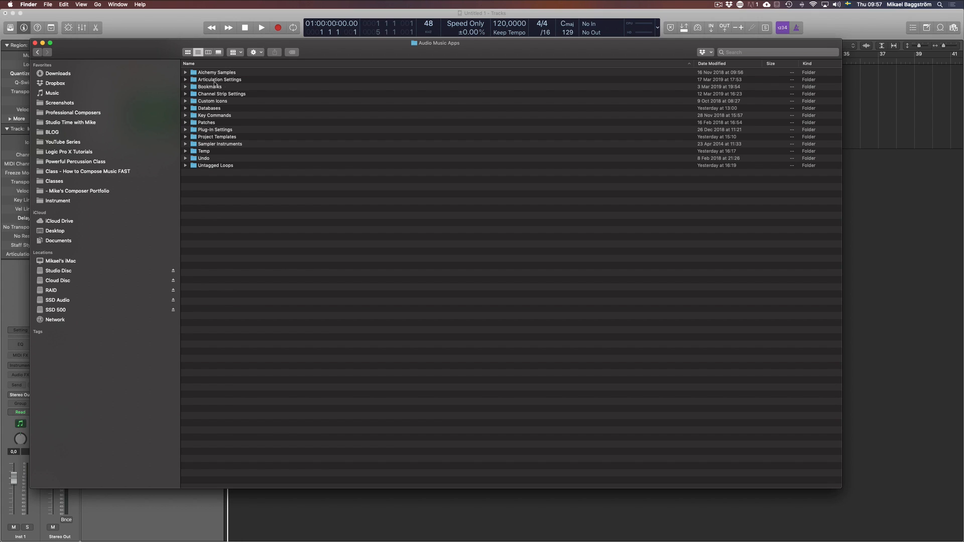
pyautogui.doubleClick(209, 123)
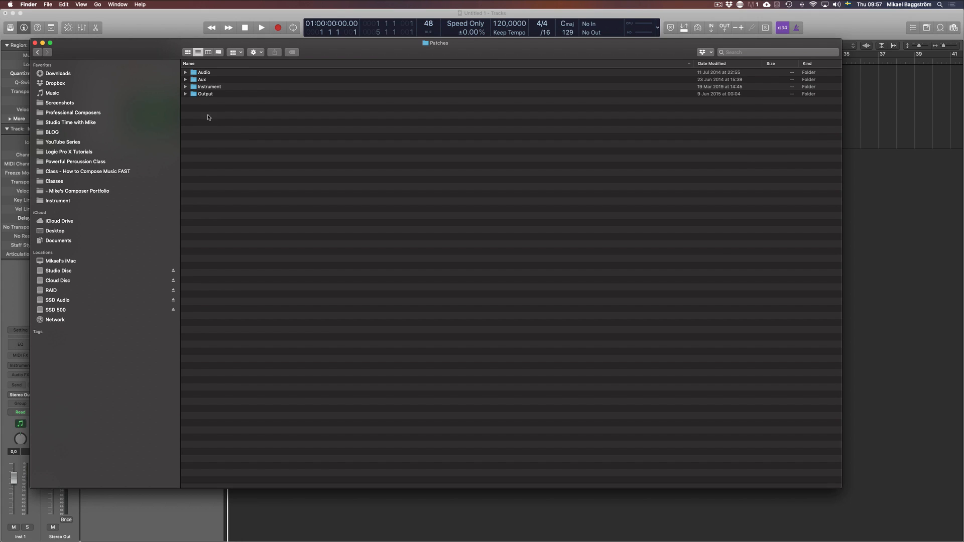
pyautogui.doubleClick(210, 87)
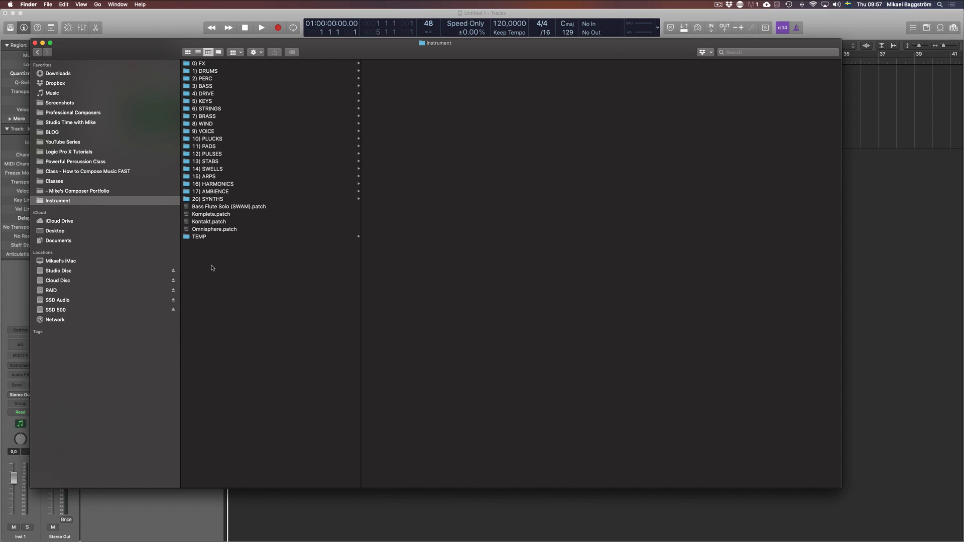
pyautogui.click(35, 43)
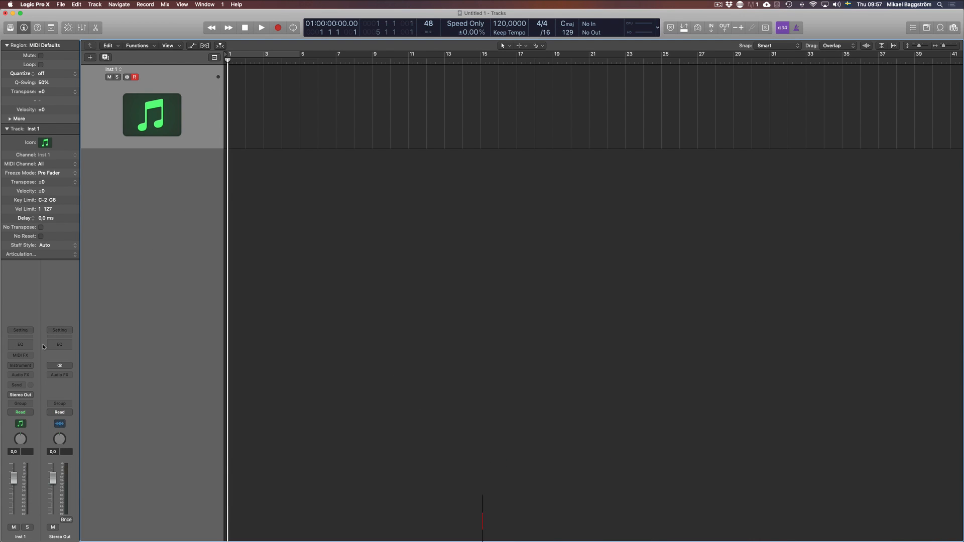
# Load Omnisphere as the instrument on the Inst 1 track.
pyautogui.click(20, 365)
pyautogui.moveTo(39, 385)
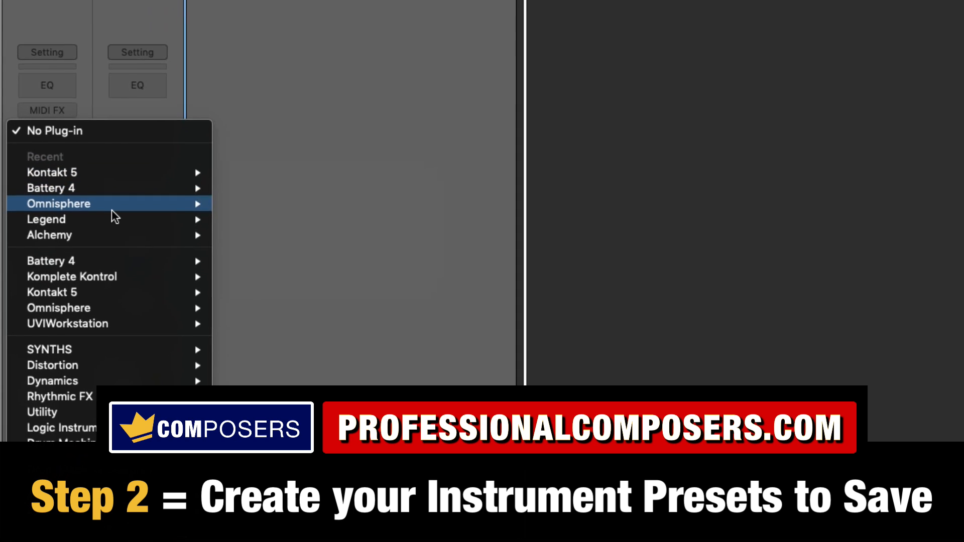
pyautogui.moveTo(116, 197)
pyautogui.click(286, 194)
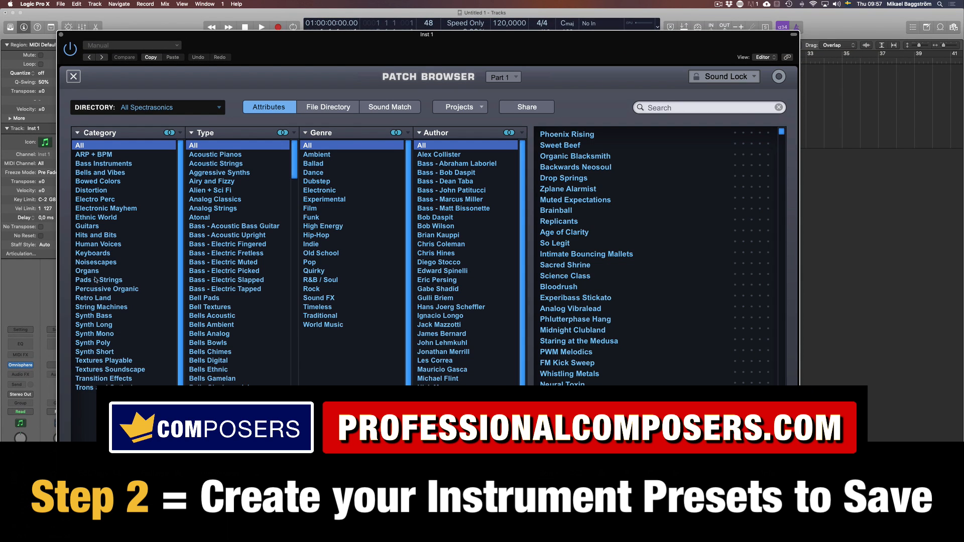
# Load the "Dry Aggression Pad" patch from the Pads + Strings category and return to the main synth view.
pyautogui.click(106, 280)
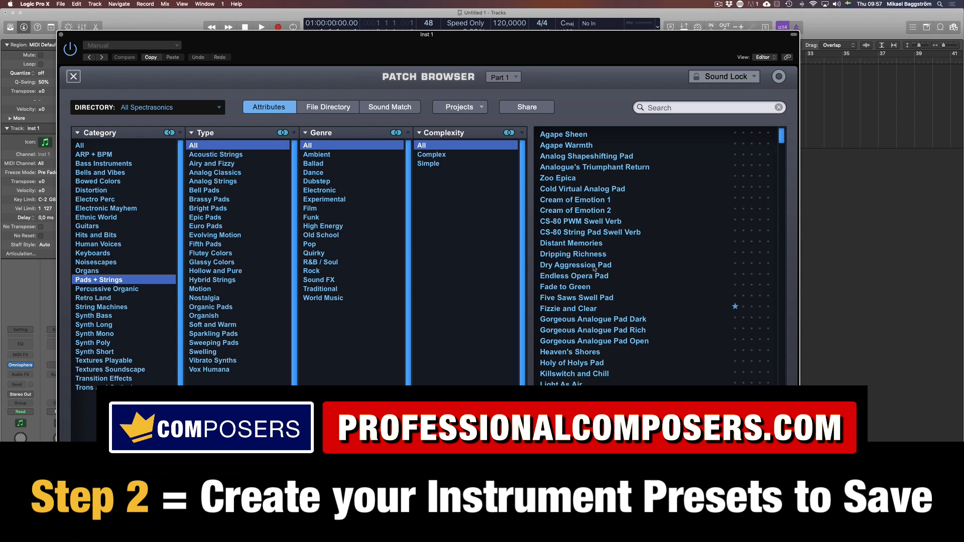
pyautogui.click(594, 268)
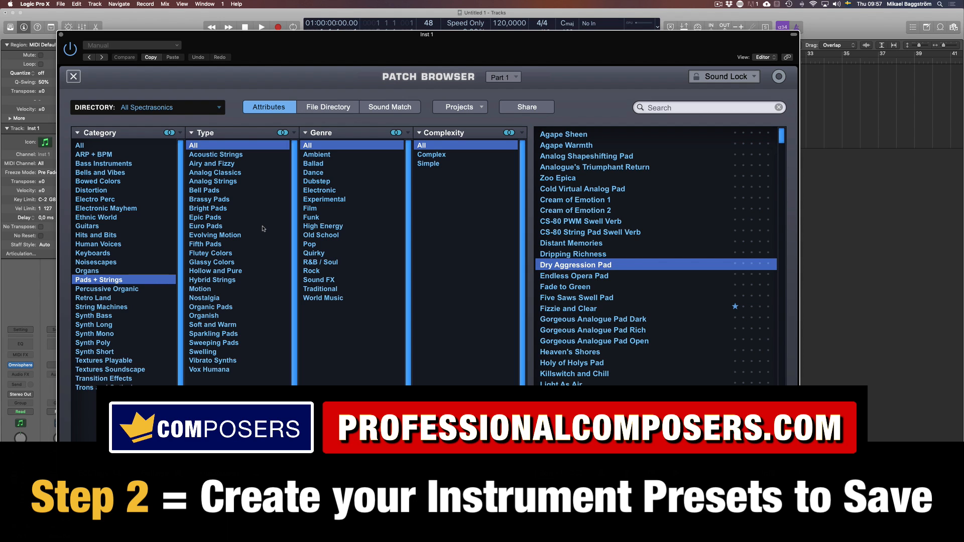
pyautogui.click(73, 76)
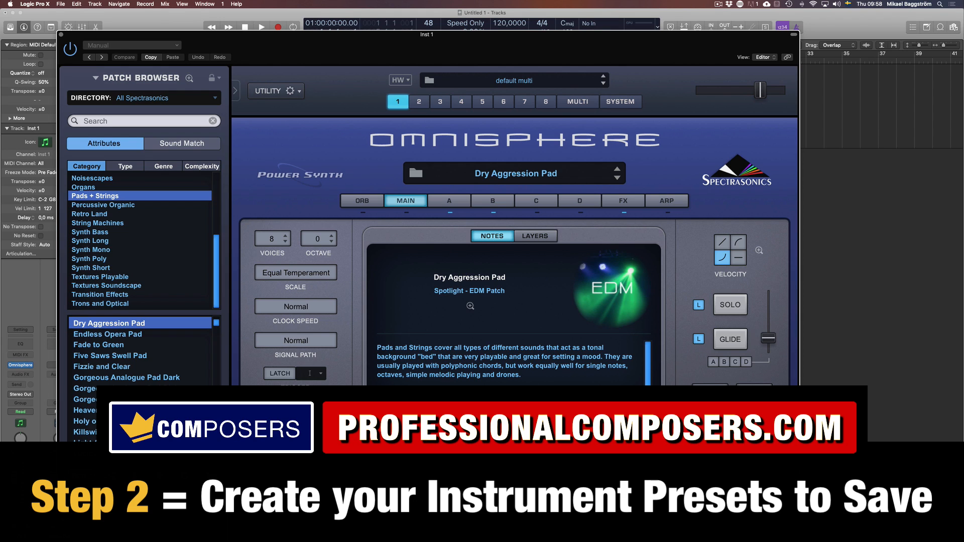
# Raise the filter resonance slightly on layer A of the patch and close the Omnisphere window.
pyautogui.click(451, 202)
pyautogui.moveTo(652, 293); pyautogui.dragTo(653, 280)
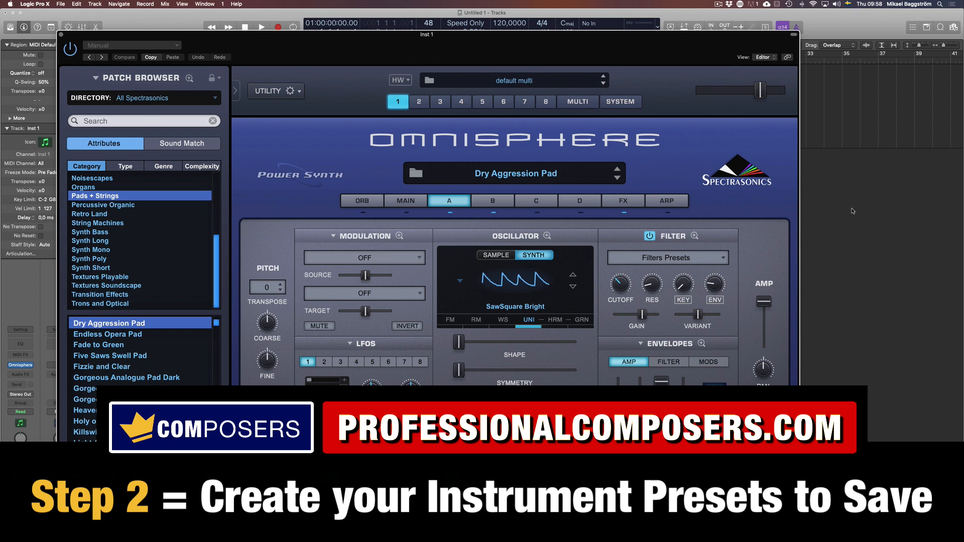
pyautogui.press('super+w')
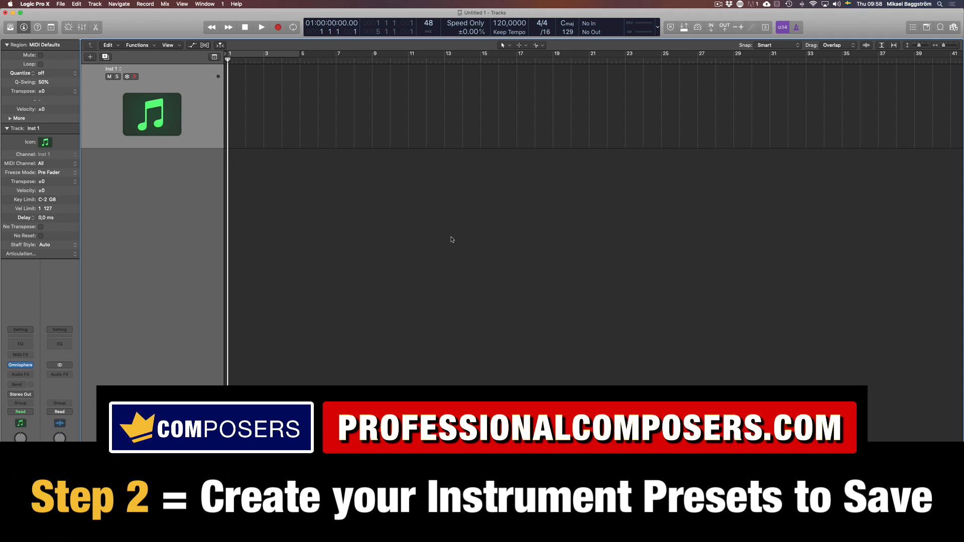
# Change the Inst 1 track's icon to the custom Omnisphere icon.
pyautogui.rightClick(161, 109)
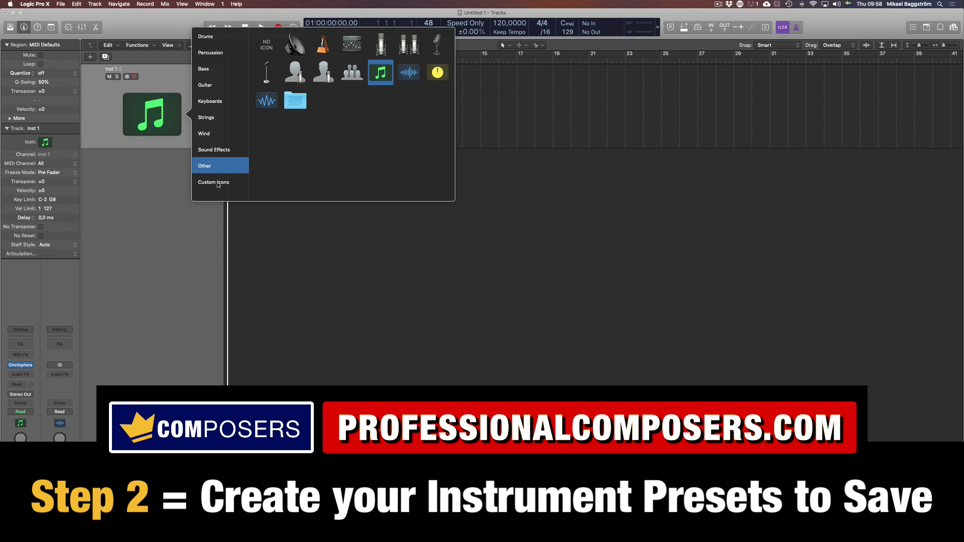
pyautogui.click(218, 182)
pyautogui.click(298, 48)
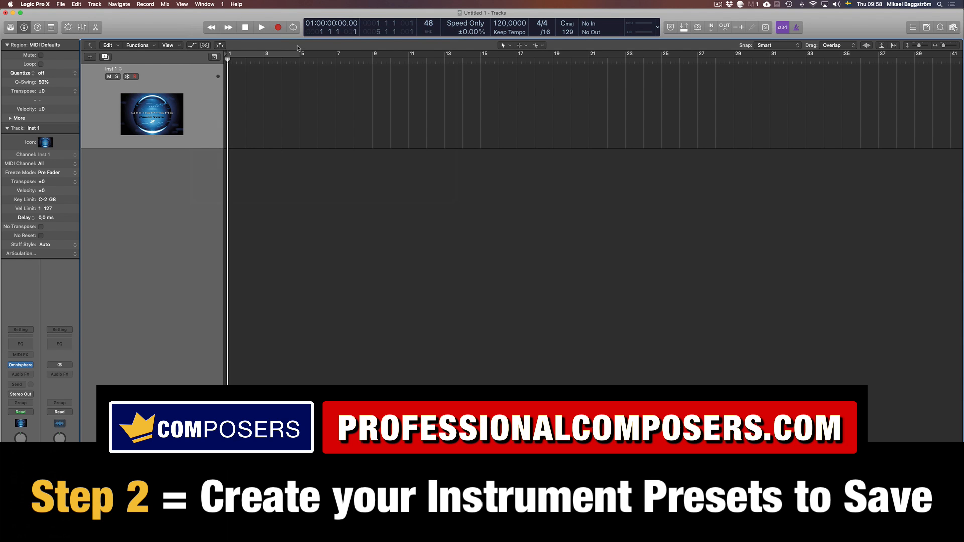
# Rename the Omnisphere track "Synth Pad - Dark and Evil" and briefly check its plug-in window.
pyautogui.doubleClick(112, 69)
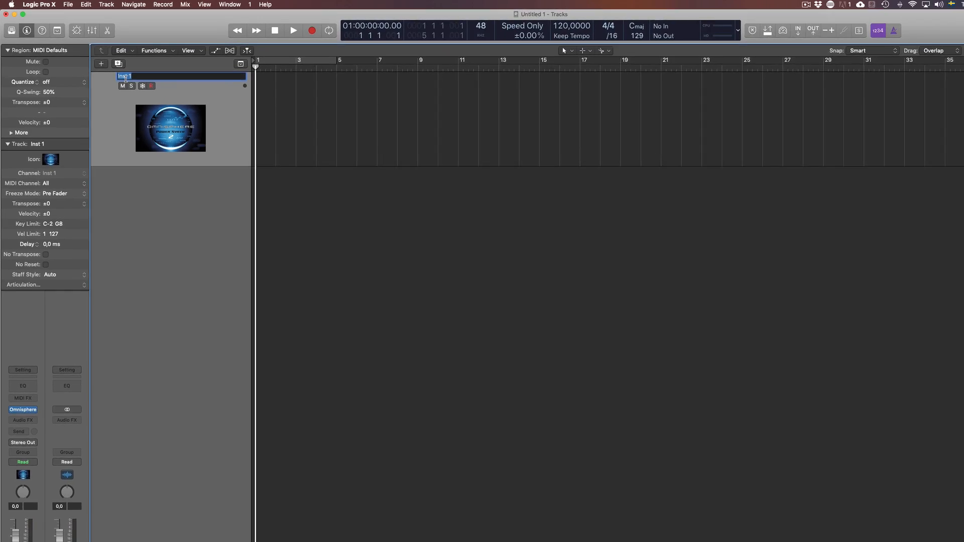
pyautogui.write('Synth Pad - Dark')
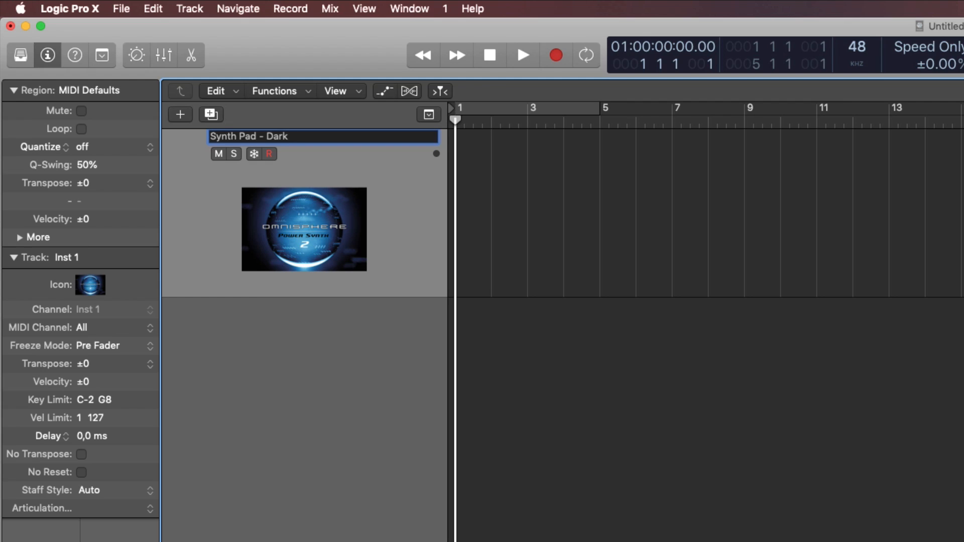
pyautogui.write(' Me')
pyautogui.press('BackSpace')
pyautogui.press('BackSpace')
pyautogui.write('and Evil')
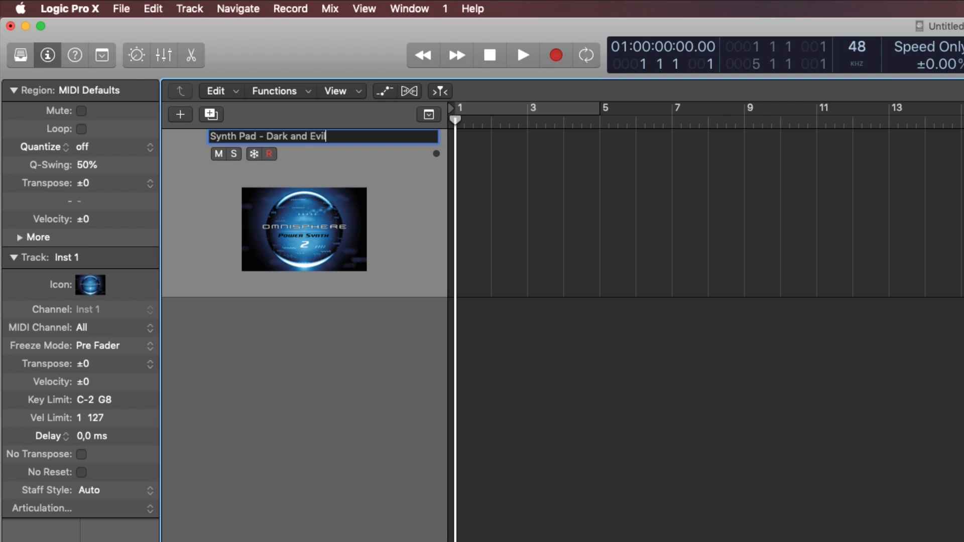
pyautogui.press('Return')
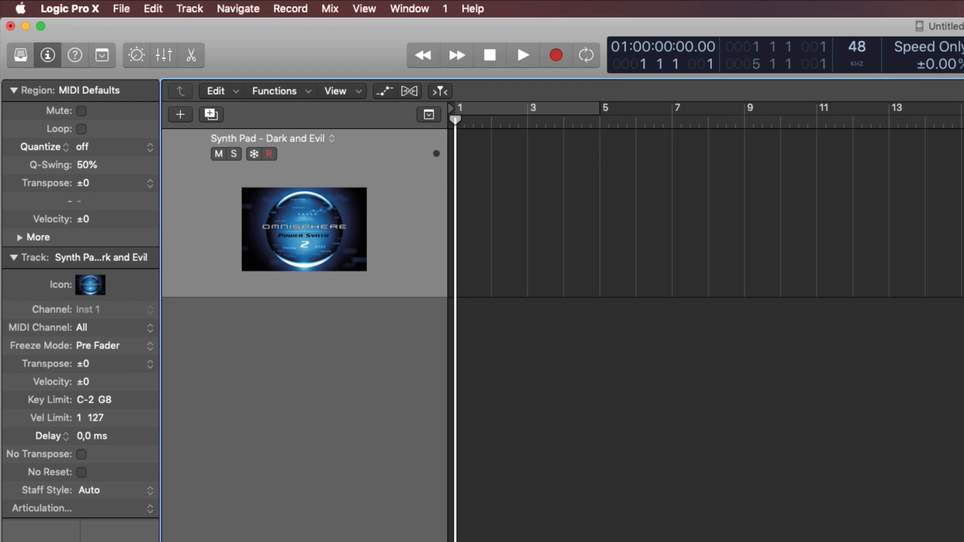
pyautogui.press('v')
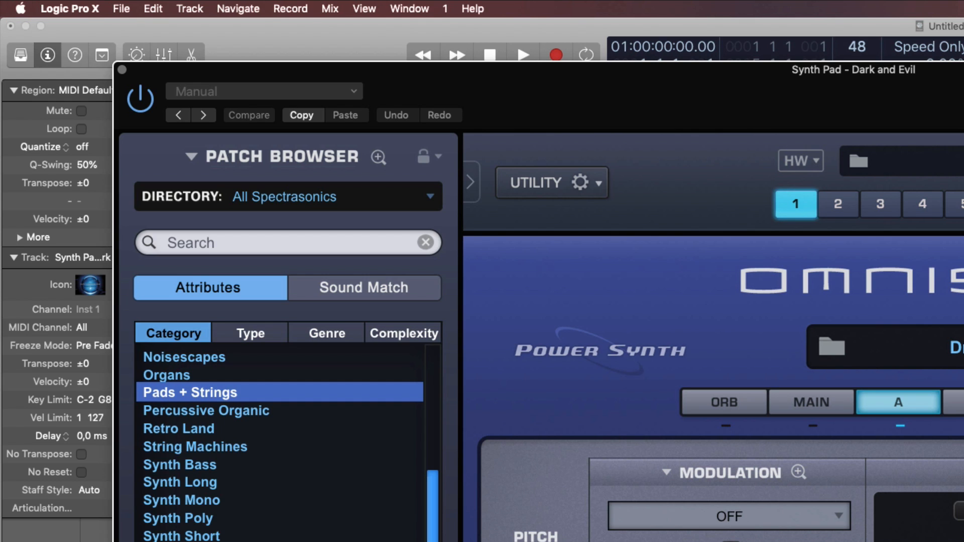
pyautogui.click(121, 71)
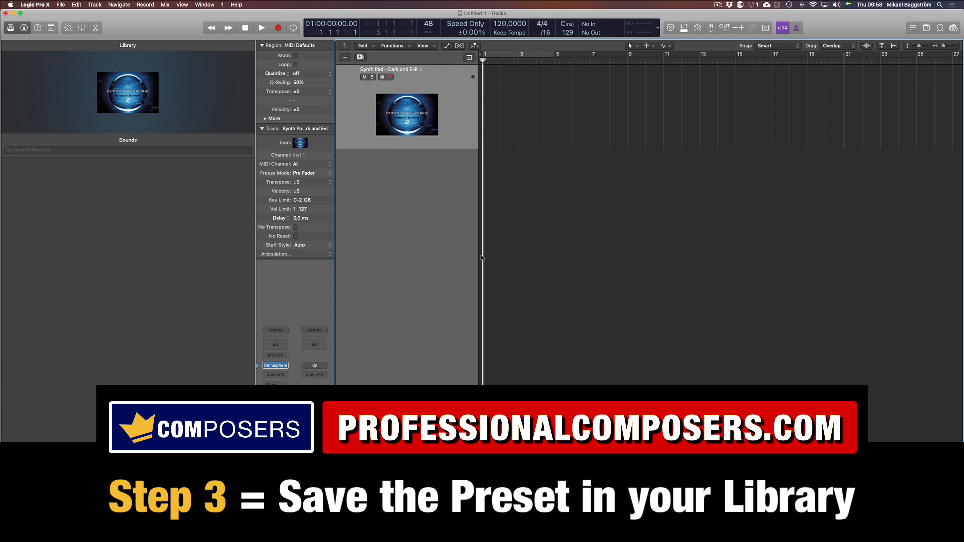
# Add a second software instrument track and save the Omnisphere track as patch "Synth Pad - Dark and Evil" in the 11) PADS folder.
pyautogui.doubleClick(417, 198)
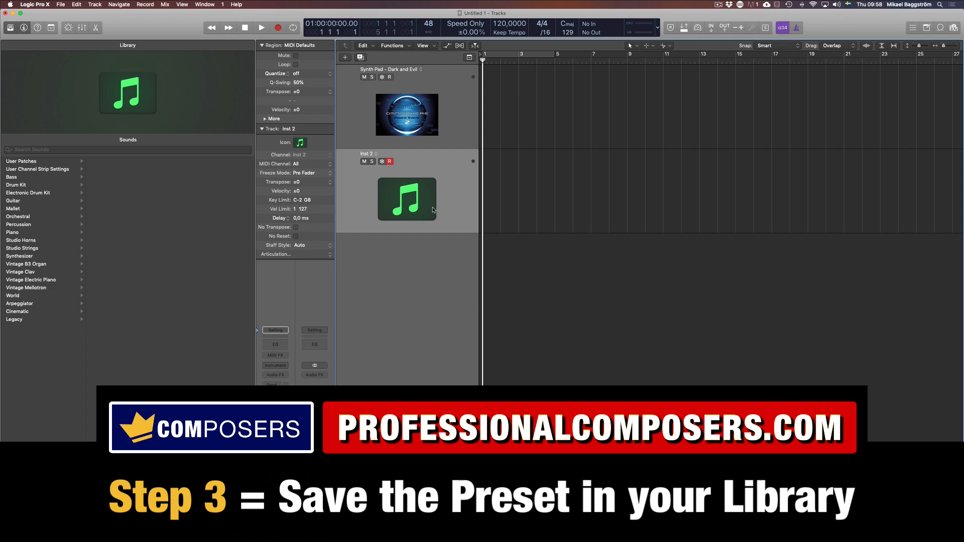
pyautogui.click(453, 113)
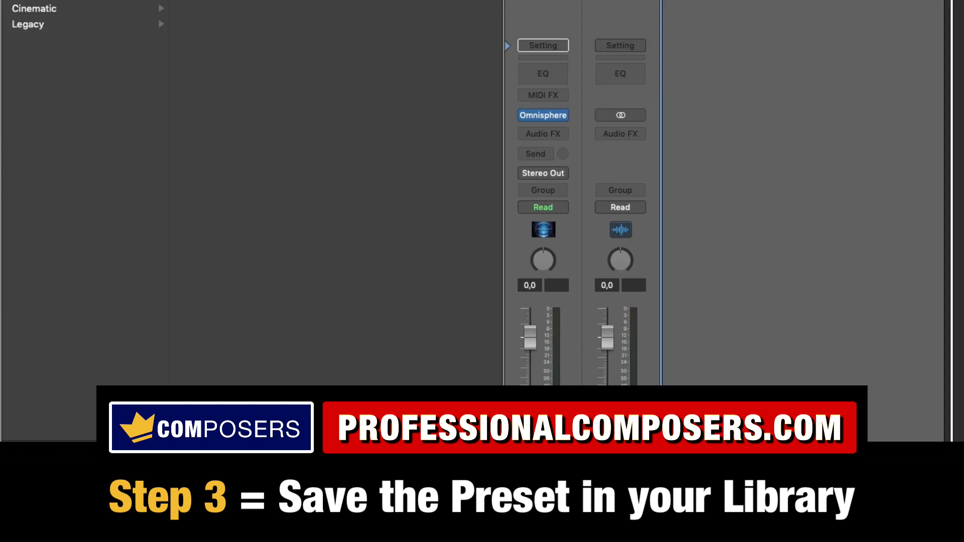
pyautogui.click(464, 451)
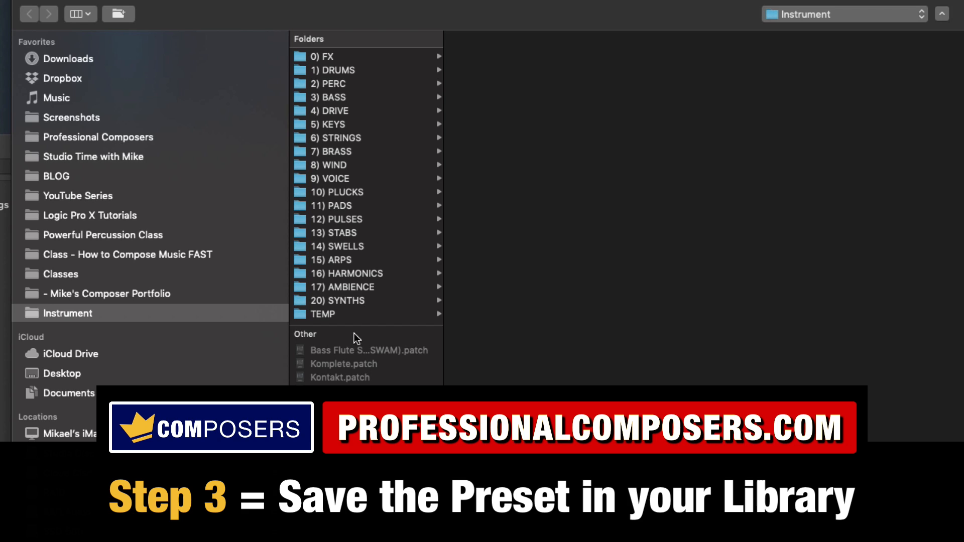
pyautogui.click(347, 299)
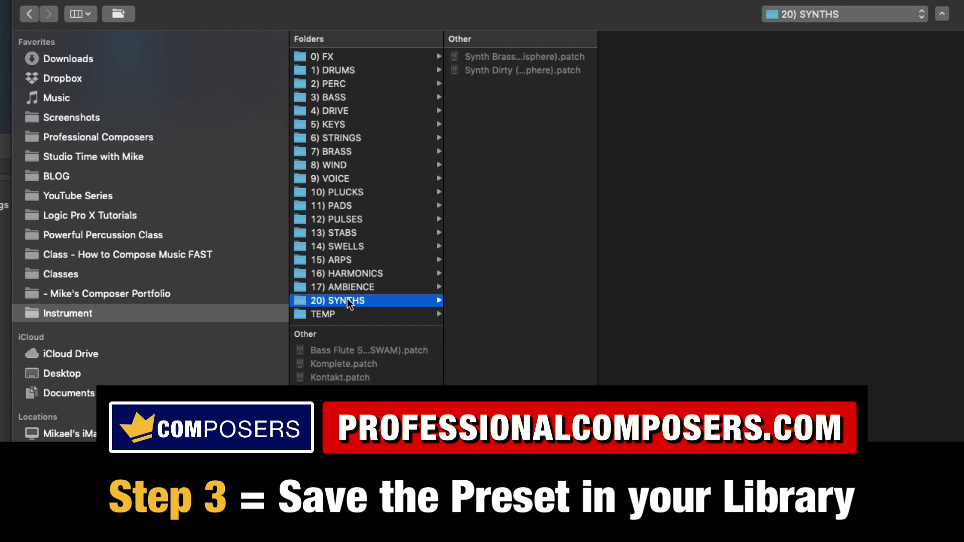
pyautogui.click(339, 207)
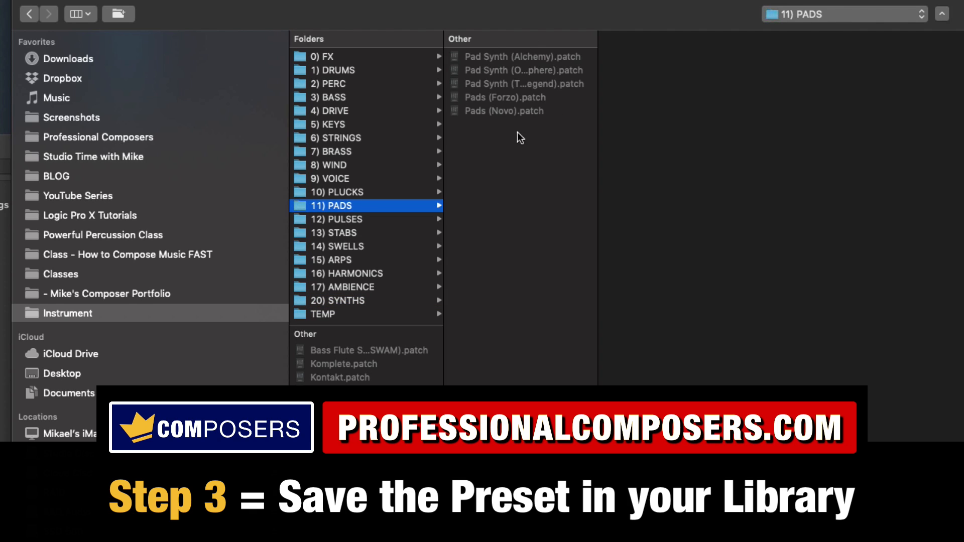
pyautogui.moveTo(598, 161); pyautogui.dragTo(697, 162)
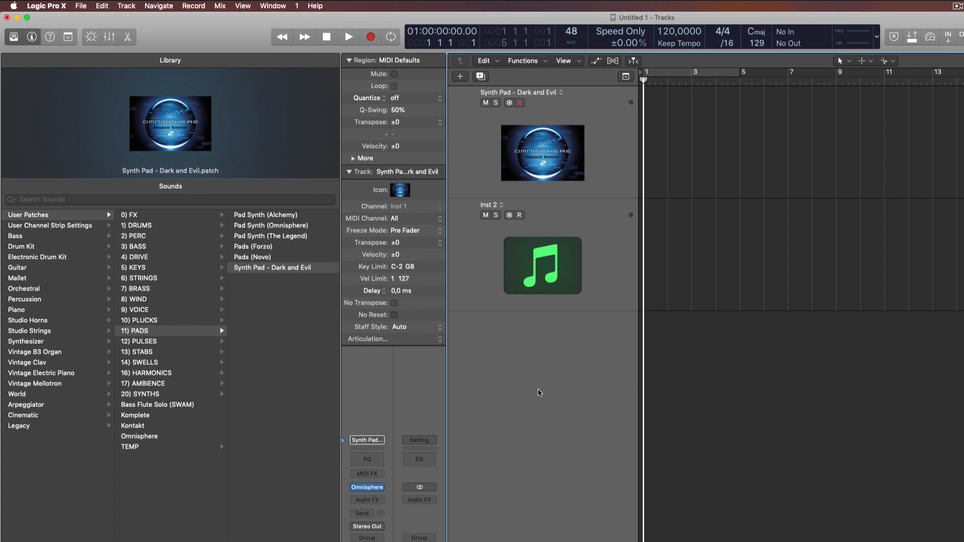
# Load the user patch "Synth Pad - Dark and Evil" from the 11) PADS folder onto the Inst 2 track.
pyautogui.press('Down')
pyautogui.press('y')
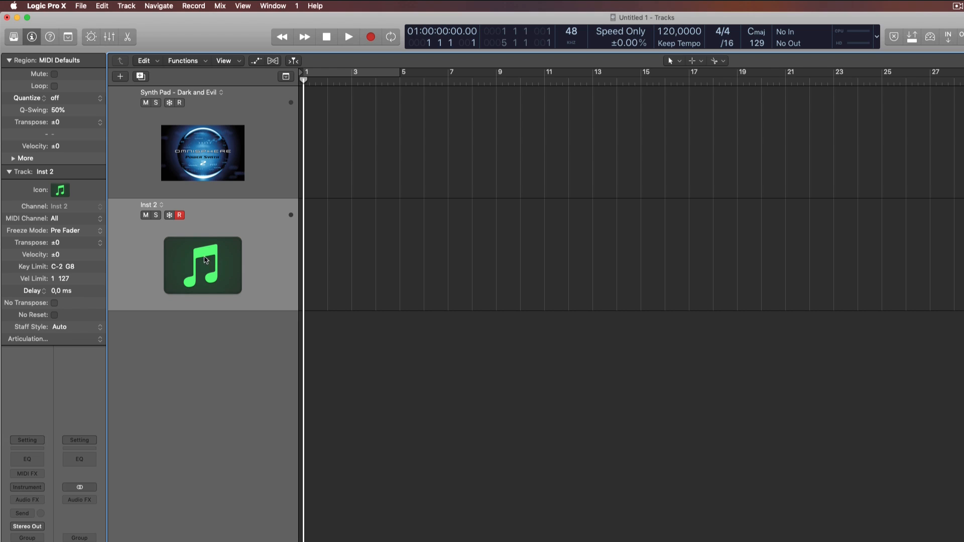
pyautogui.click(13, 37)
pyautogui.click(27, 215)
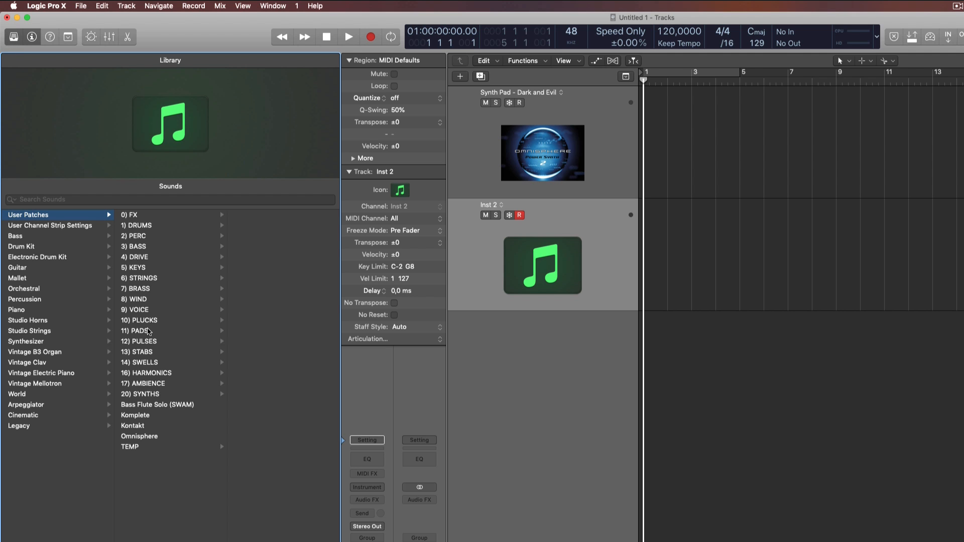
pyautogui.click(148, 330)
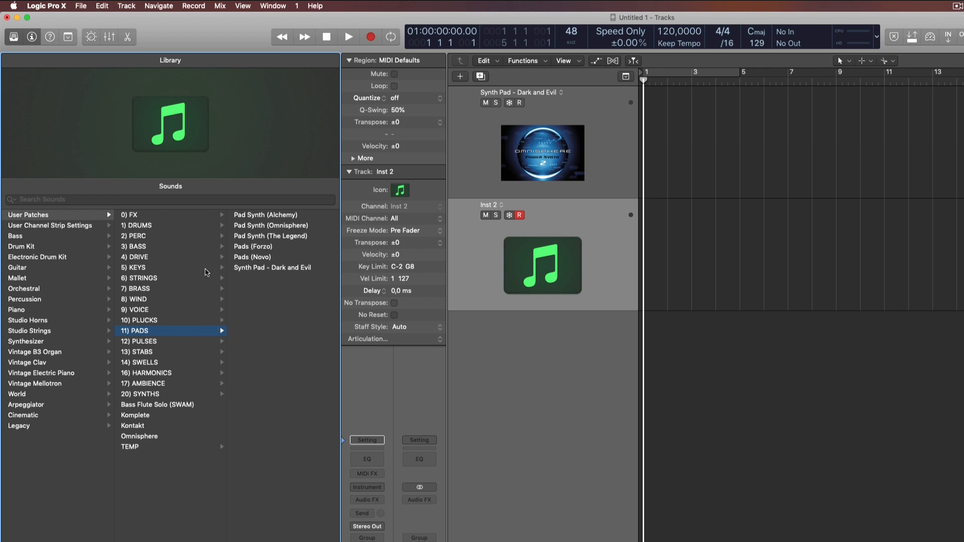
pyautogui.click(271, 268)
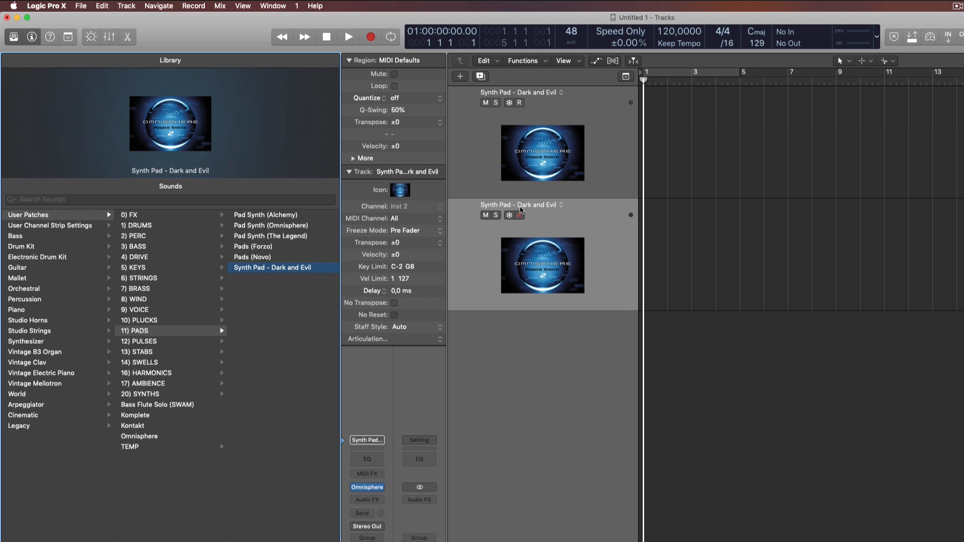
# Check layer A of the recalled Omnisphere patch on the second track and close its plug-in window.
pyautogui.moveTo(365, 491)
pyautogui.click(366, 491)
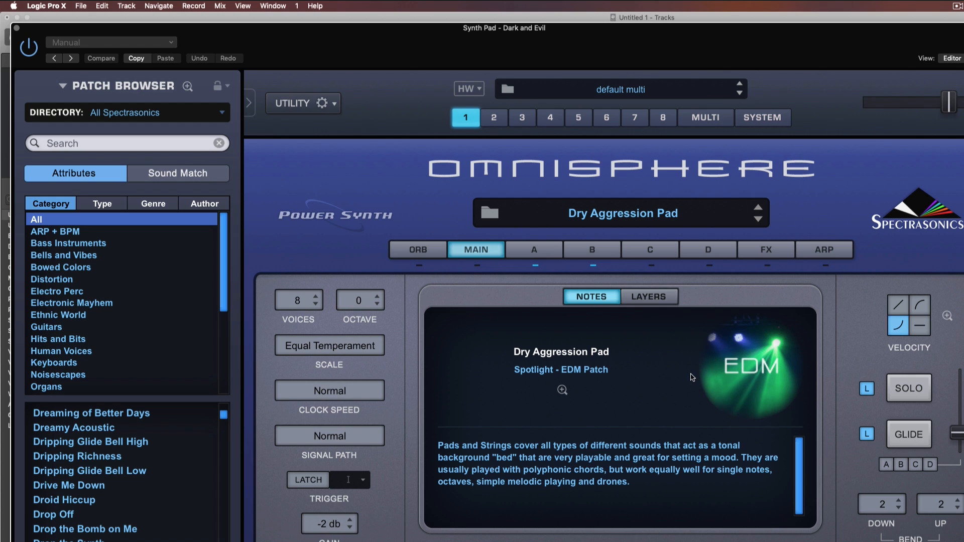
pyautogui.click(546, 253)
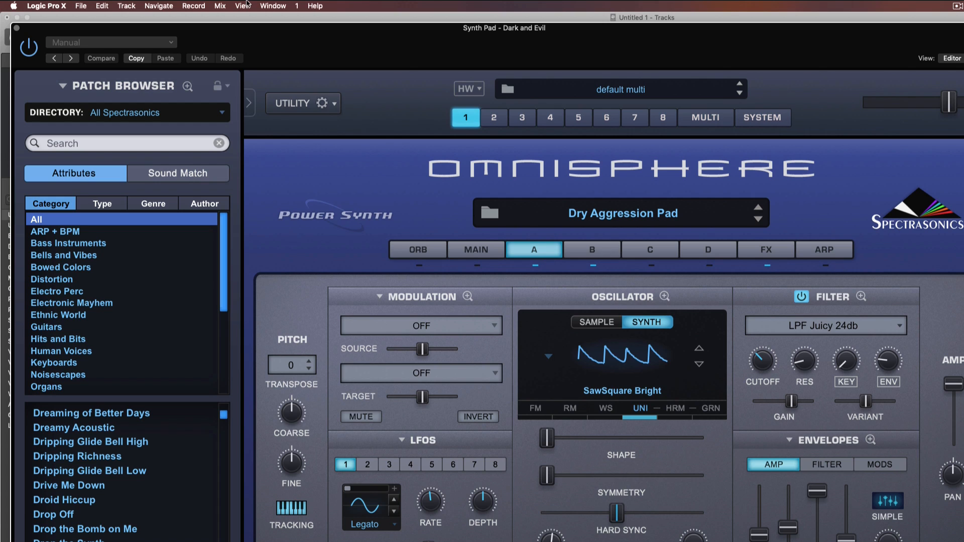
pyautogui.click(17, 28)
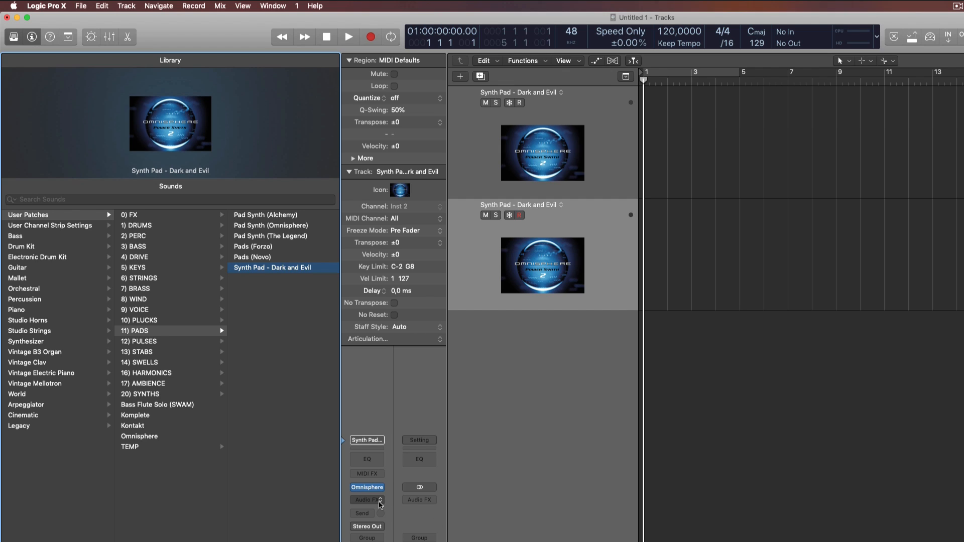
pyautogui.click(574, 461)
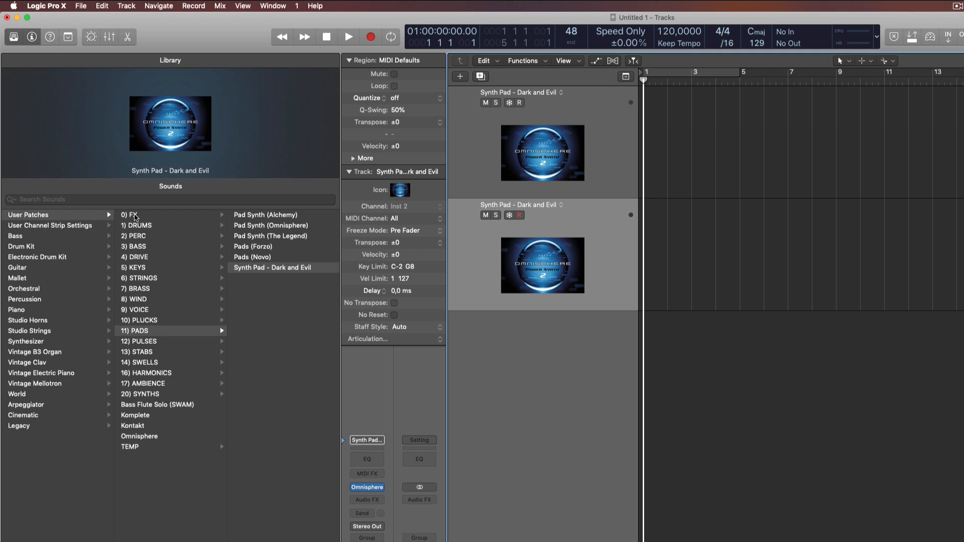
# Add a third software instrument track and load the user patch "Trombones (CineBrass)" from 7) BRASS > 3) TROMBONES.
pyautogui.doubleClick(495, 374)
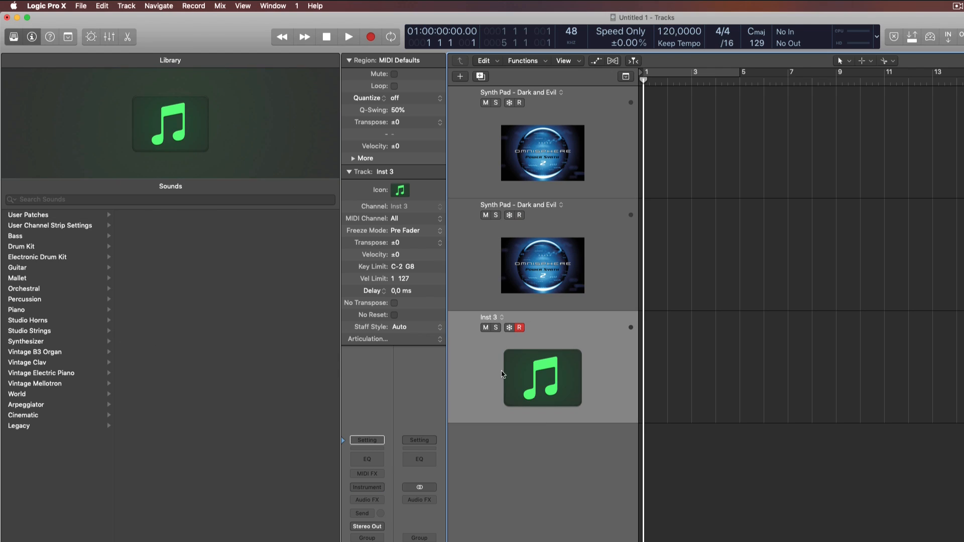
pyautogui.click(46, 216)
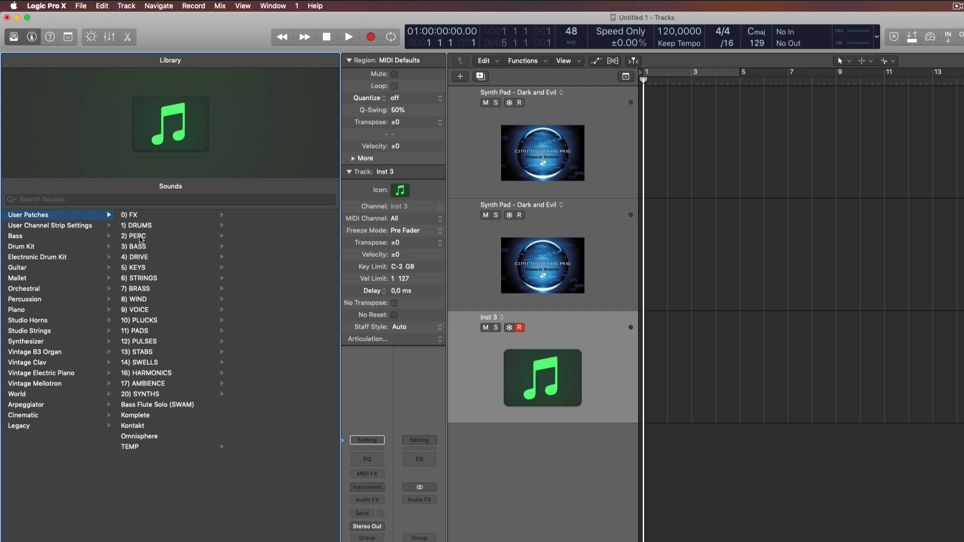
pyautogui.click(143, 289)
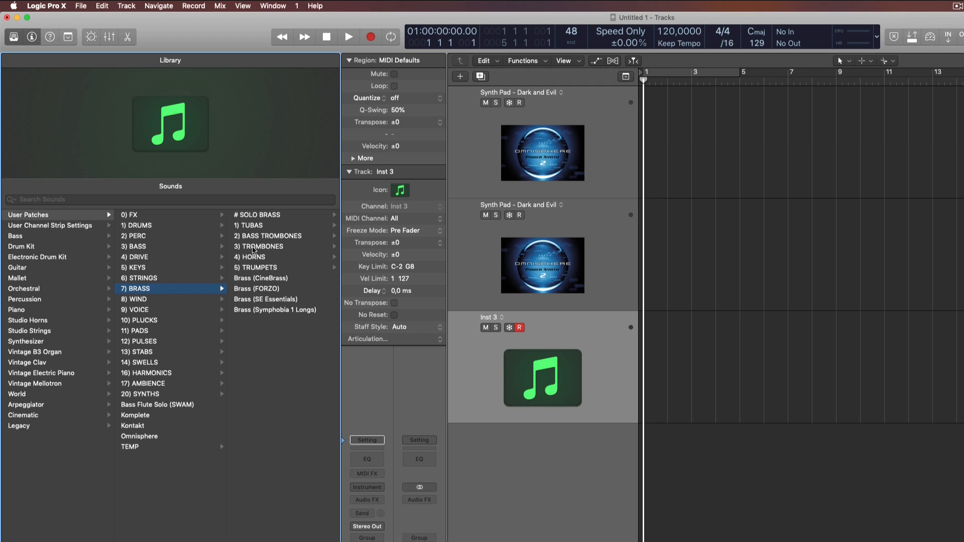
pyautogui.click(254, 247)
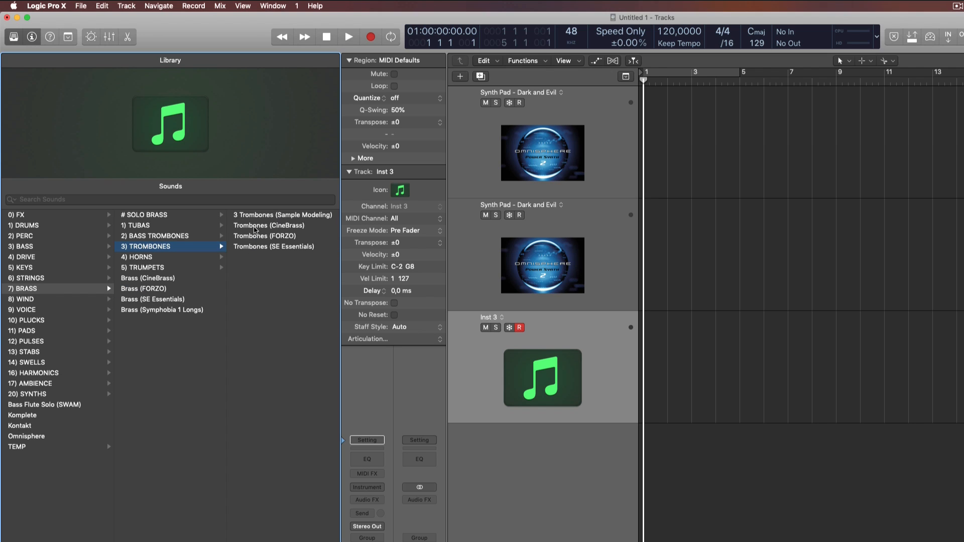
pyautogui.click(255, 226)
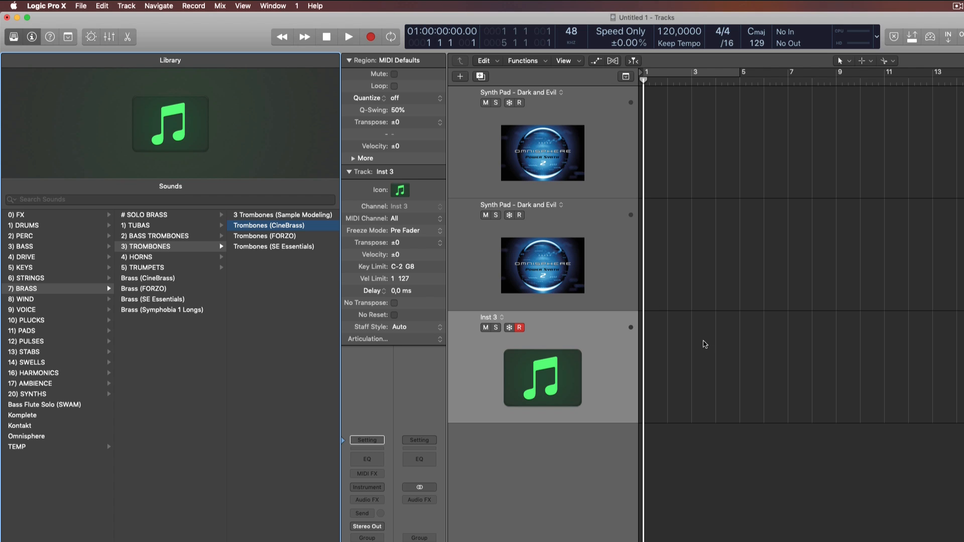
# Inspect the trombone track's Kontakt instrument and close its plug-in window.
pyautogui.click(367, 487)
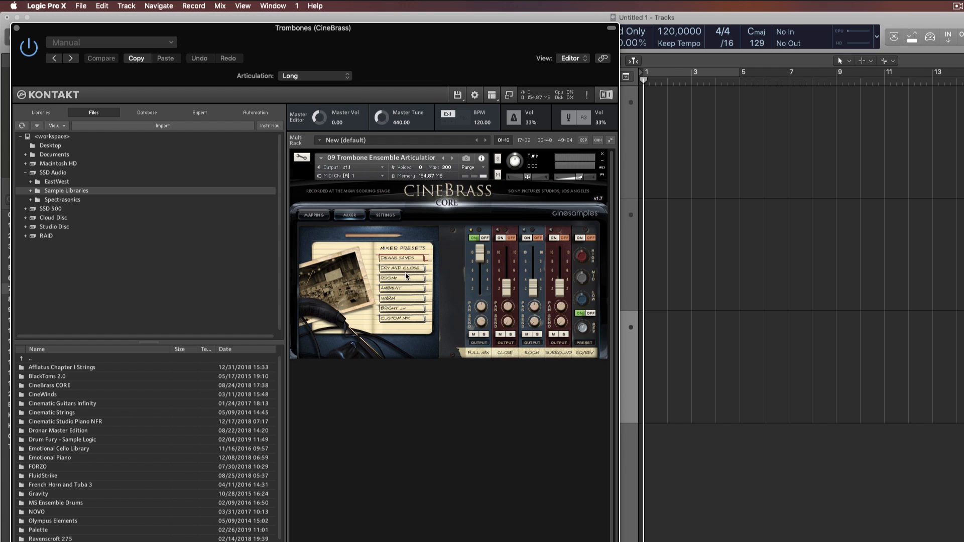
pyautogui.moveTo(396, 30); pyautogui.dragTo(961, 20)
pyautogui.press('super+w')
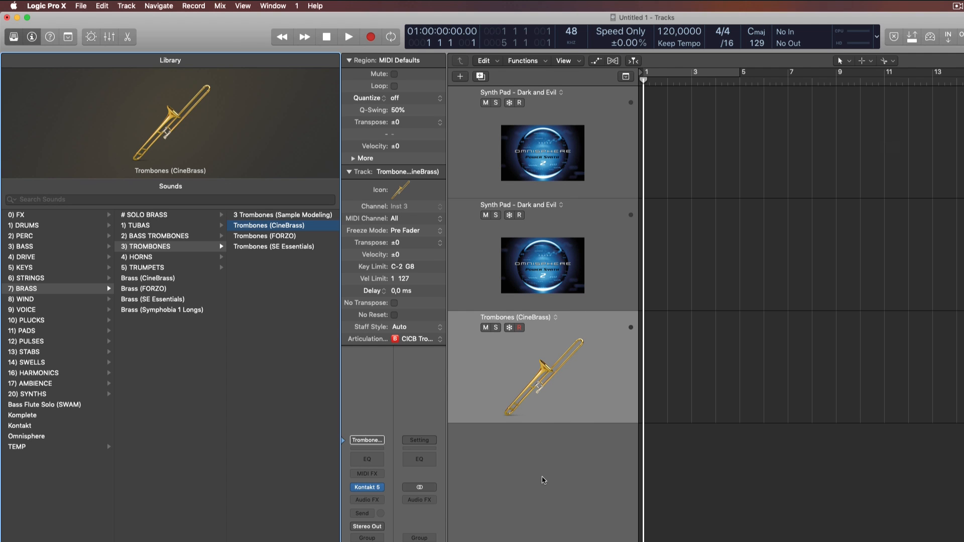
# Add a fourth software instrument track and load the user patch "Synth Dirty (Omnisphere)" from the 20) SYNTHS folder.
pyautogui.doubleClick(578, 468)
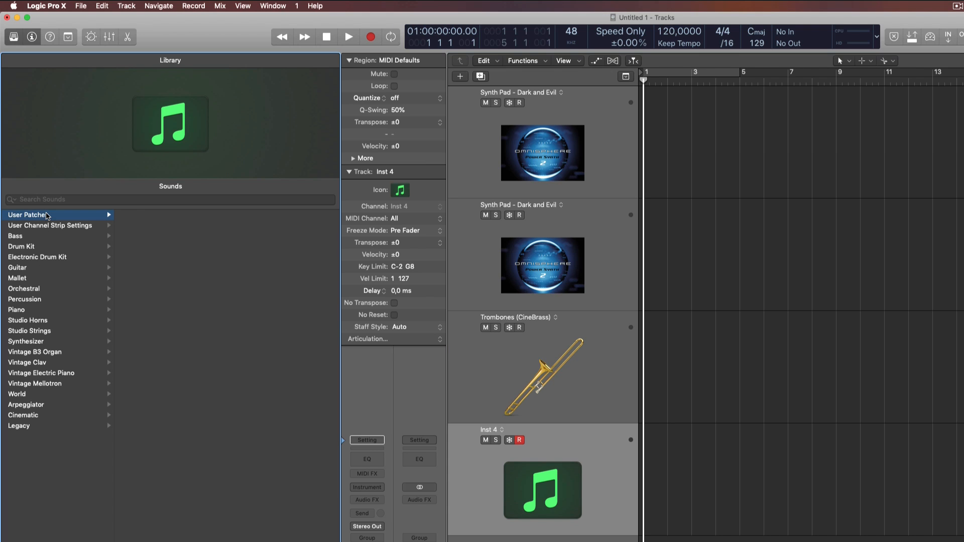
pyautogui.click(47, 214)
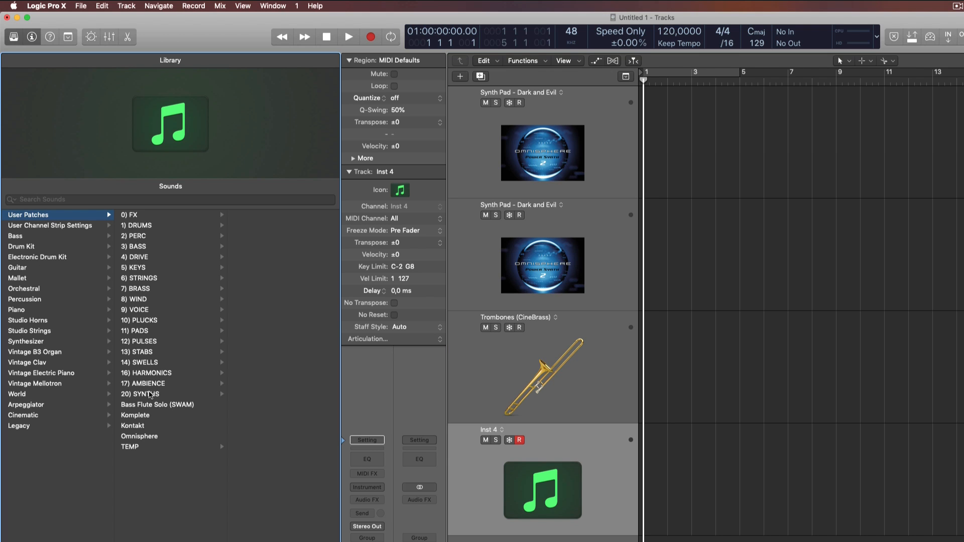
pyautogui.click(149, 395)
pyautogui.click(263, 227)
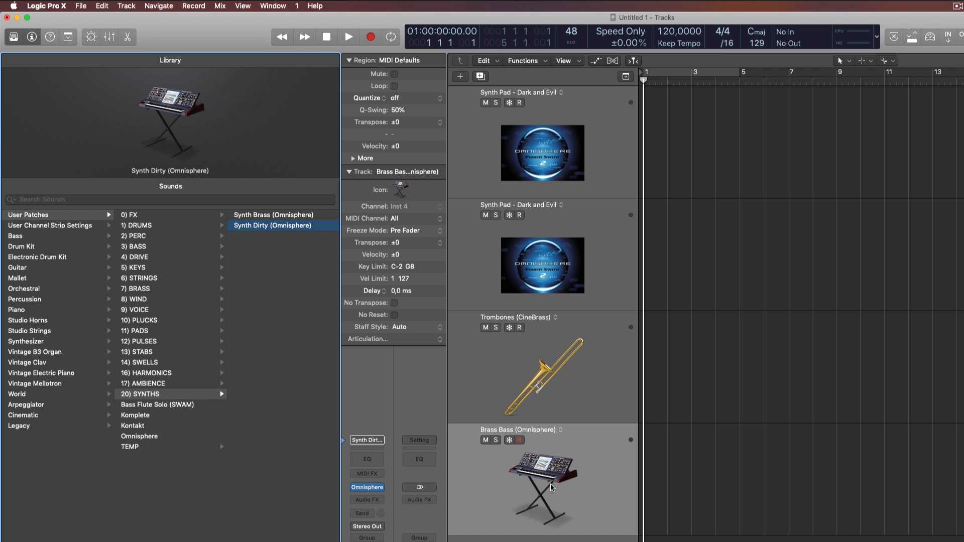
pyautogui.moveTo(368, 490)
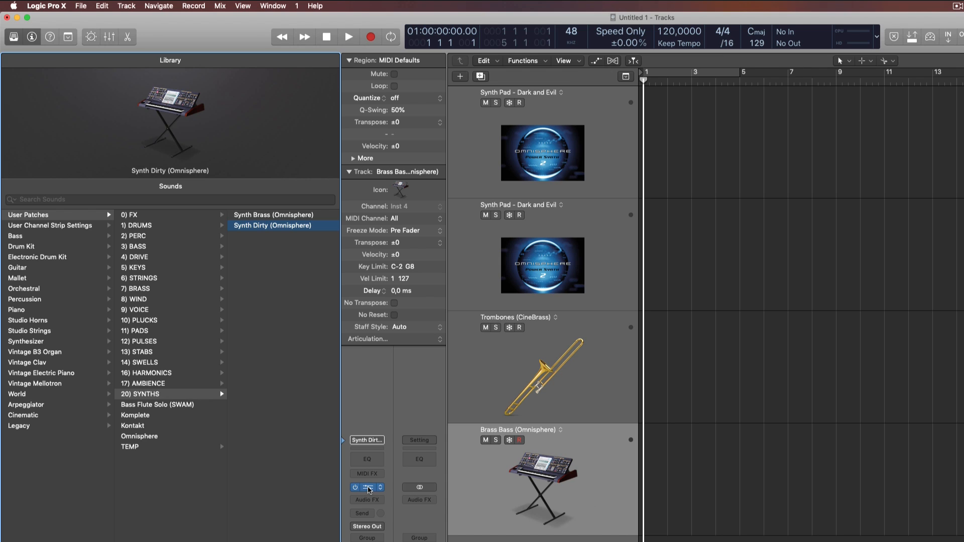